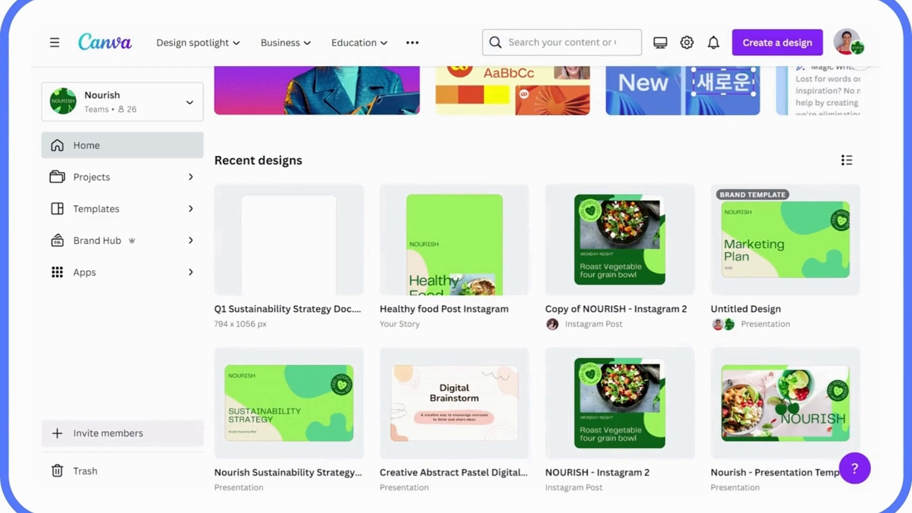
- Import the Q1 Sustainability Strategy Doc PDF into Canva and check it under recent designs
scroll(578, 65, "up", 3)
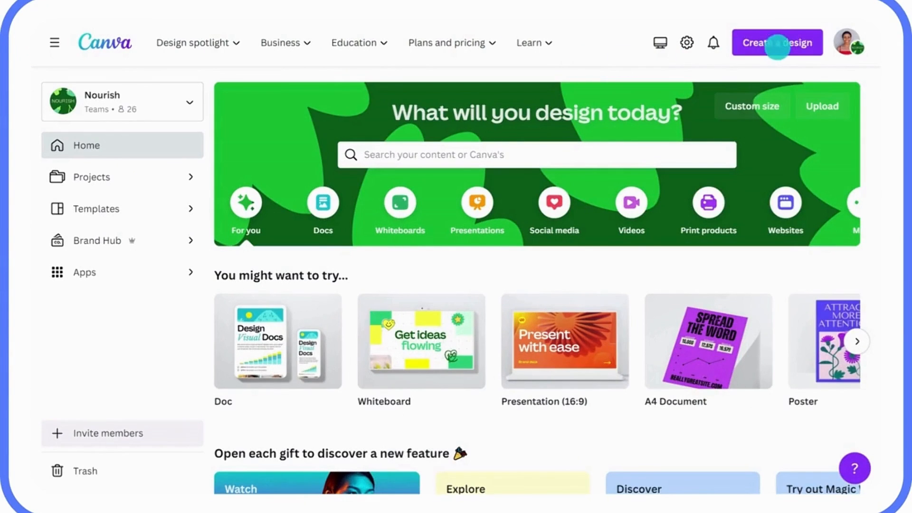
left_click(768, 51)
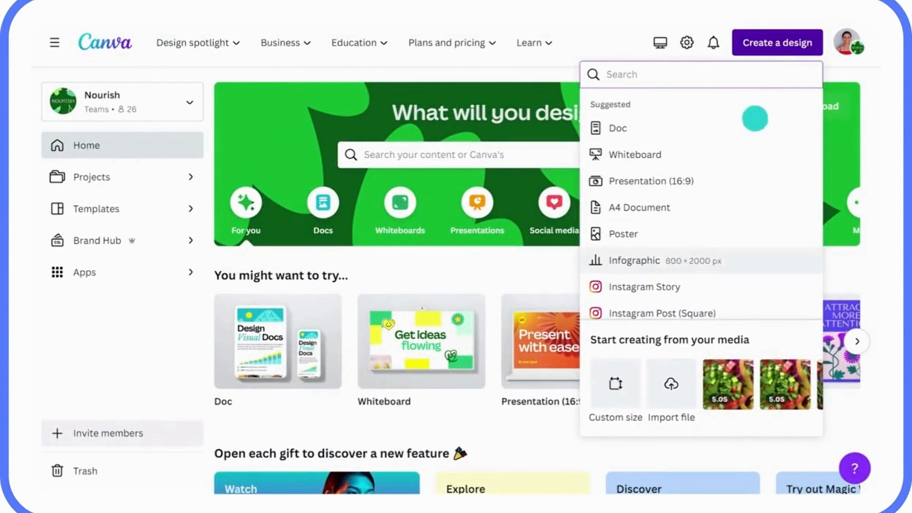
left_click(671, 373)
left_click(299, 118)
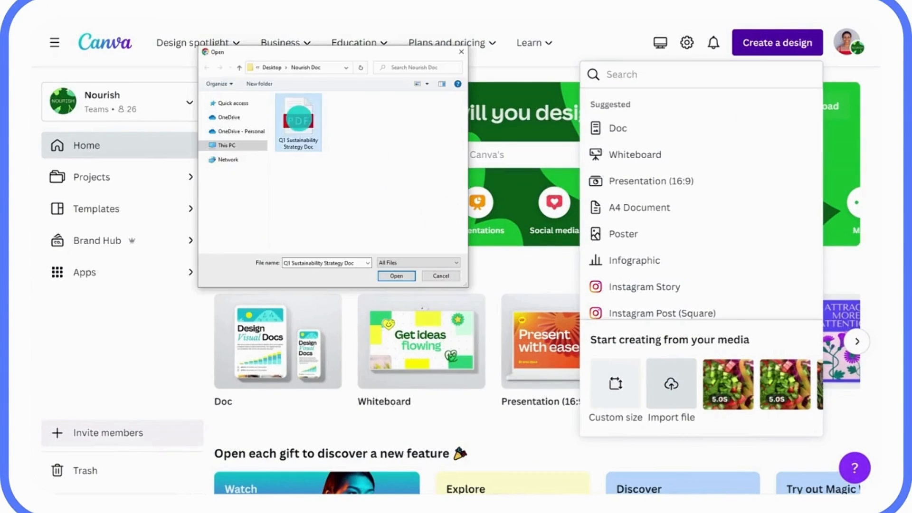
left_click(393, 276)
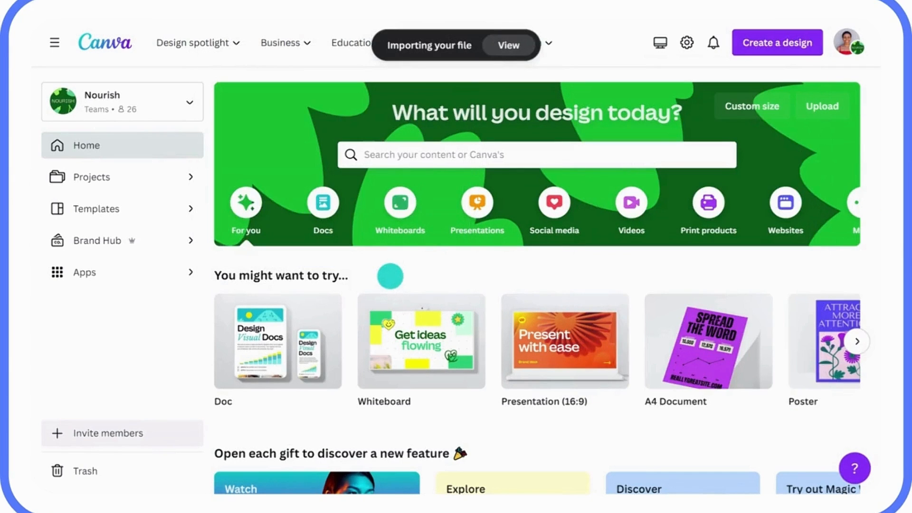
left_click(503, 42)
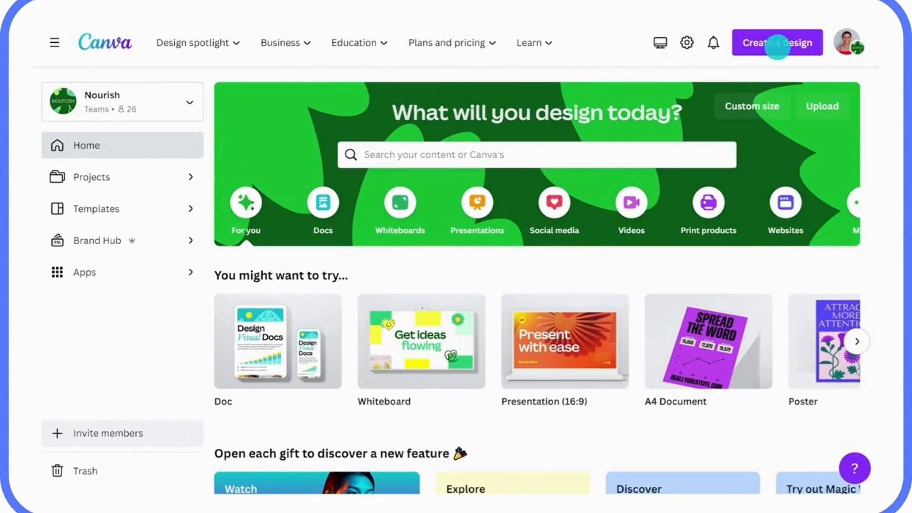
- Import the Q1 Sustainability Strategy Doc PDF into Canva a second time
left_click(764, 50)
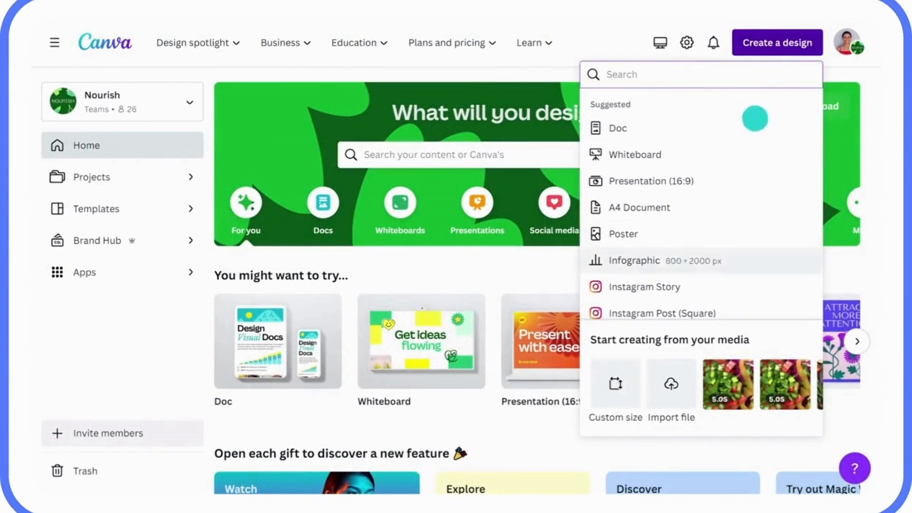
left_click(672, 370)
left_click(298, 122)
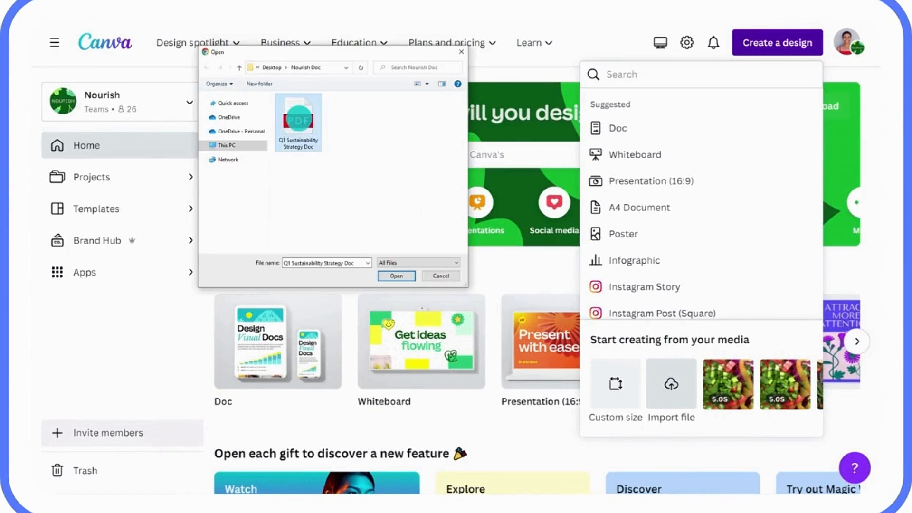
left_click(389, 275)
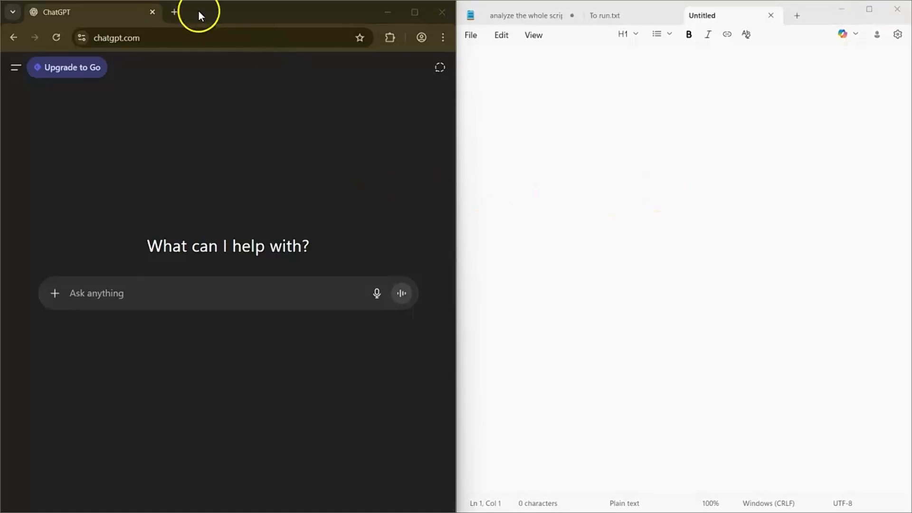
- Paste the brave-cat forest story prompt into ChatGPT and add '(bedtime story)' after 'forest.'
left_click(97, 284)
type("Write a short children’s story about a brave cat who explores the forest.")
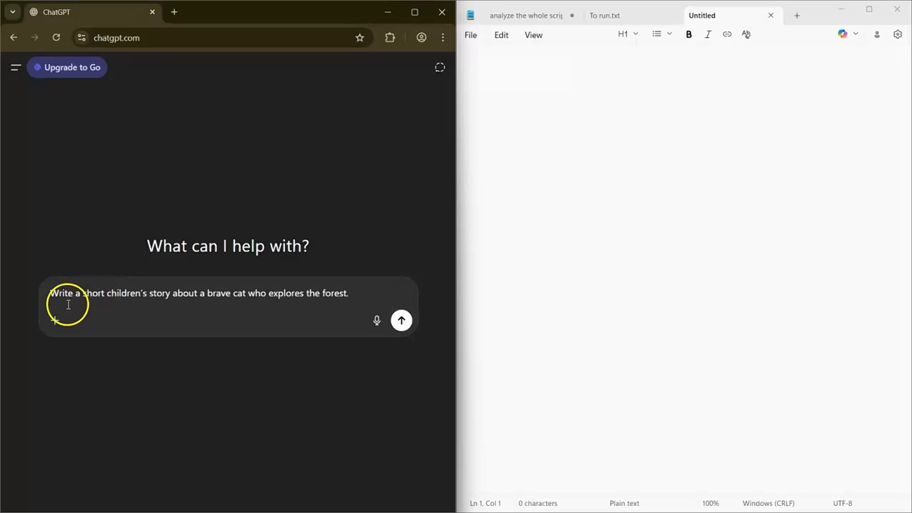
left_click_drag(69, 300, 299, 300)
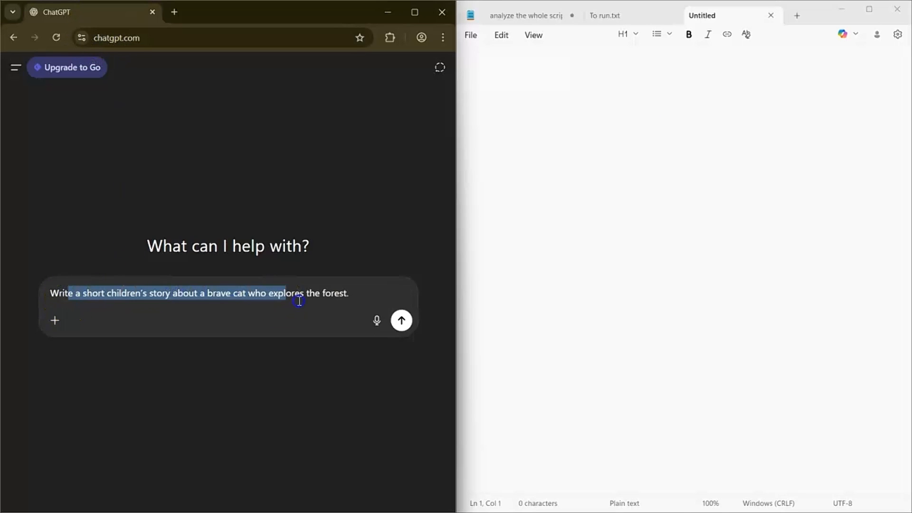
left_click(363, 296)
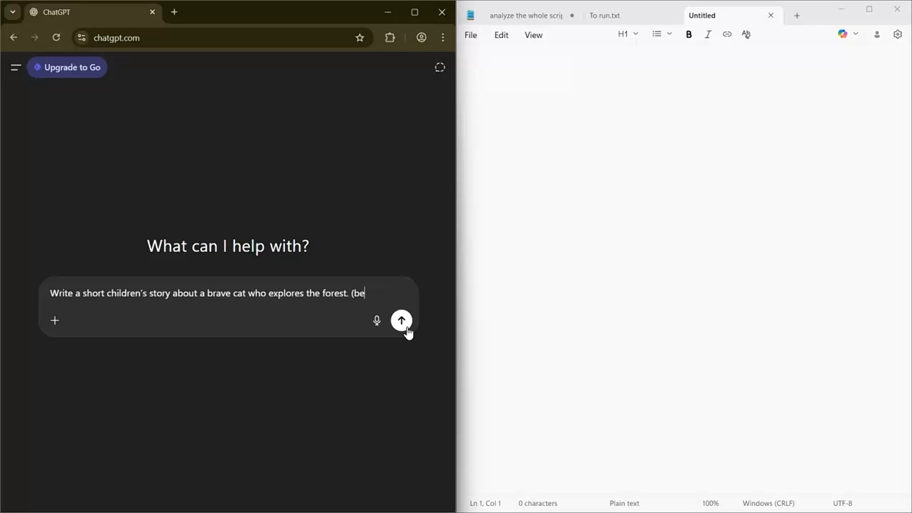
type("tory")
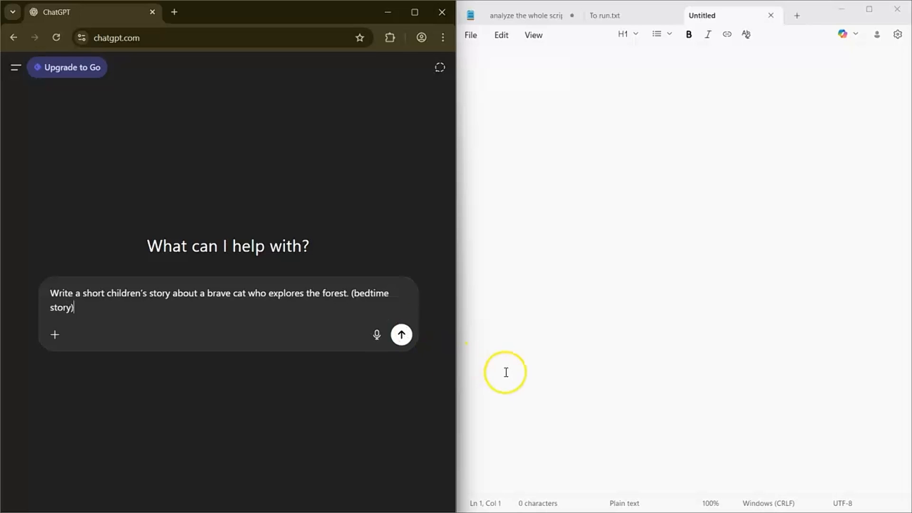
- Send the bedtime story request and copy the resulting Whiskers story into Notepad
left_click(408, 337)
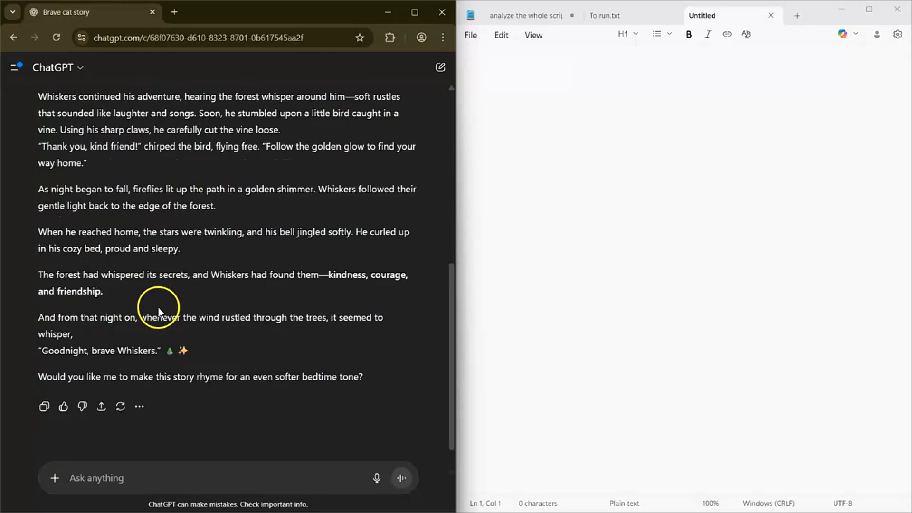
scroll(156, 308, "up", 9)
scroll(156, 307, "down", 7)
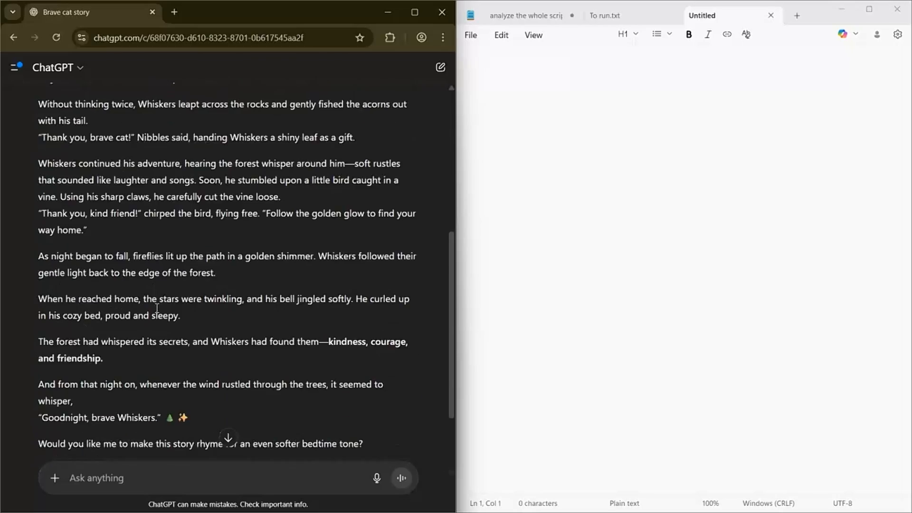
scroll(157, 307, "up", 4)
scroll(45, 138, "up", 4)
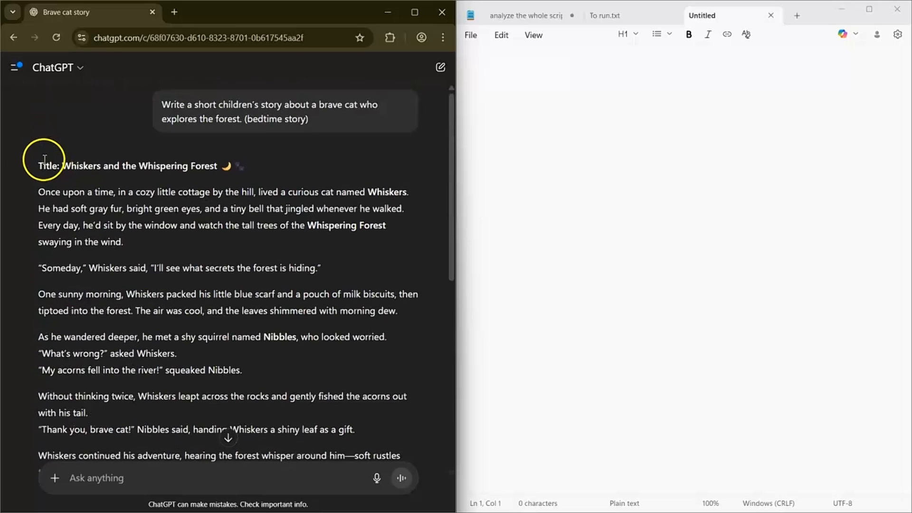
left_click_drag(27, 163, 377, 338)
left_click(621, 192)
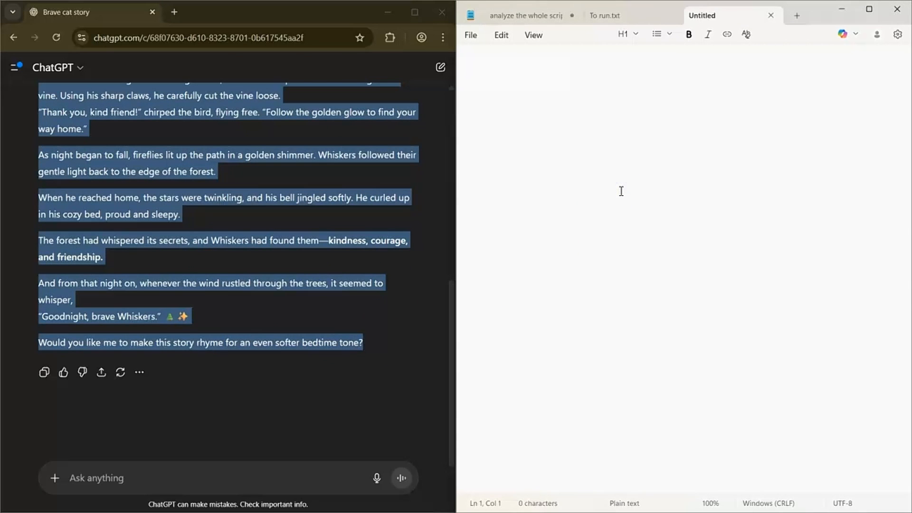
key("ctrl+v")
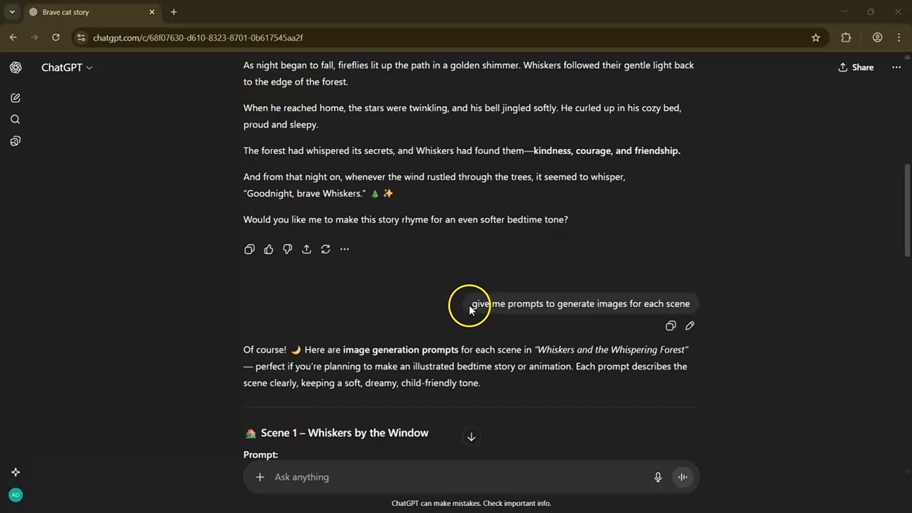
- Request per-scene image prompts and select the Scene 1 prompt text
left_click_drag(469, 306, 699, 332)
left_click(711, 293)
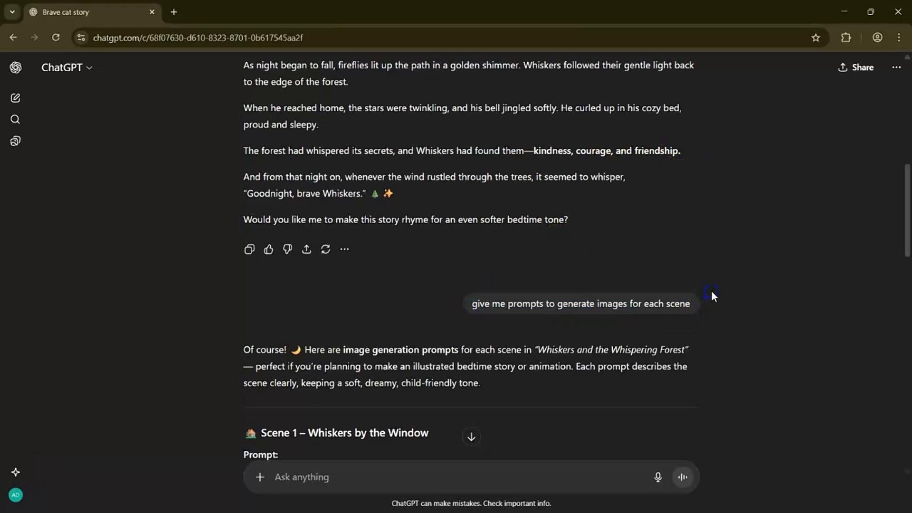
scroll(666, 317, "down", 7)
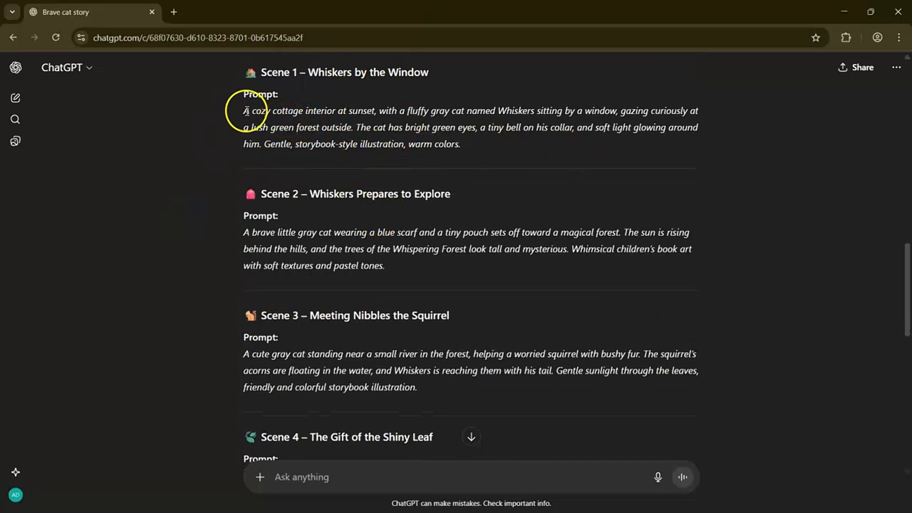
left_click_drag(247, 111, 401, 128)
key("ctrl+c")
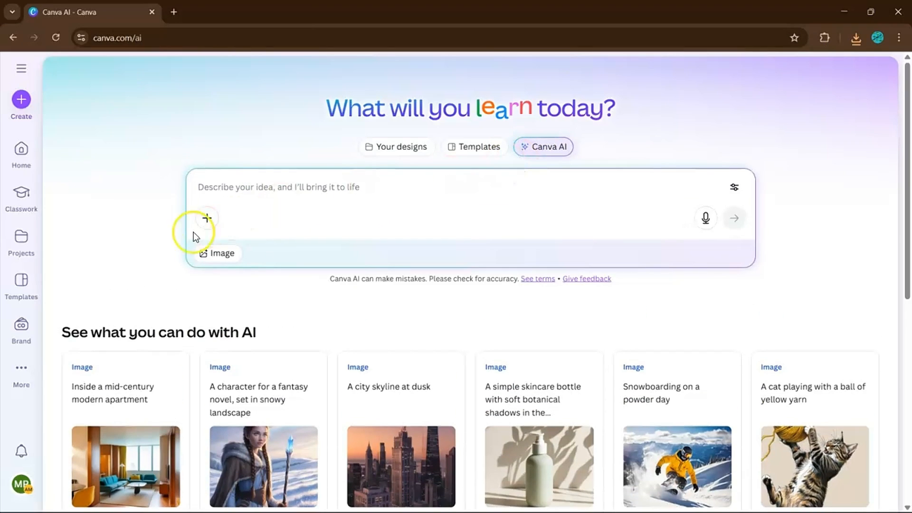
- Generate Scene 1 cottage illustrations in Canva AI with Creative style and 3:4 ratio
left_click(224, 253)
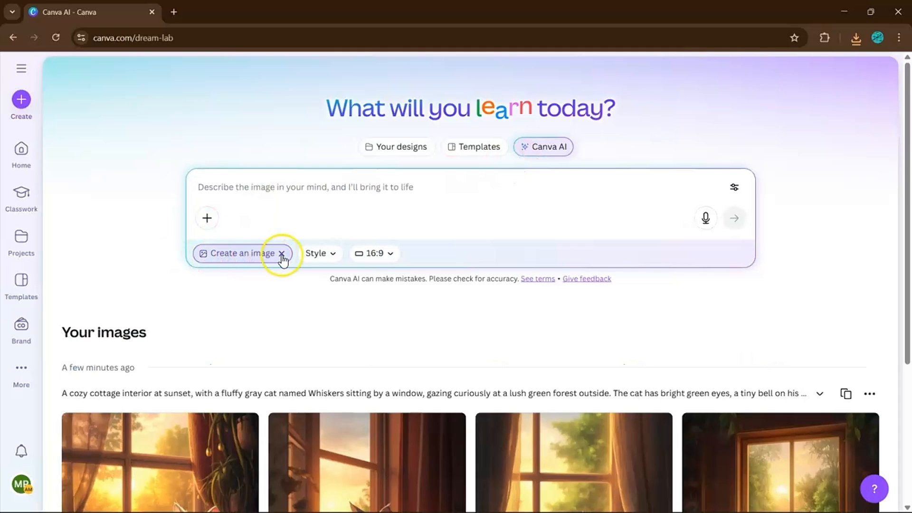
left_click(282, 254)
left_click(220, 255)
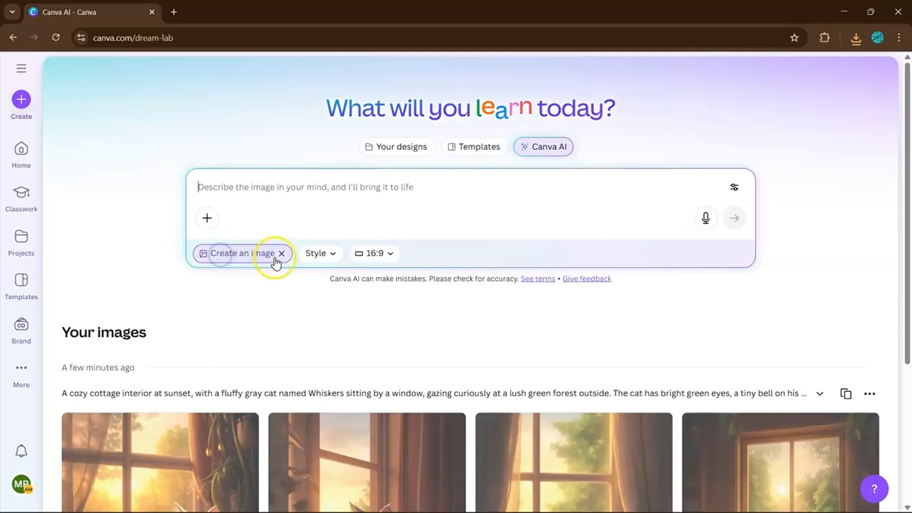
left_click(322, 199)
key("ctrl+v")
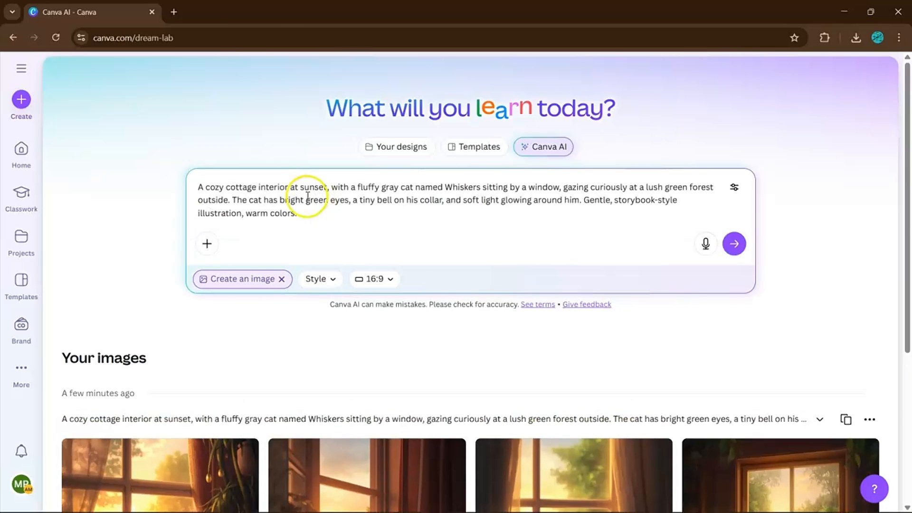
left_click(321, 279)
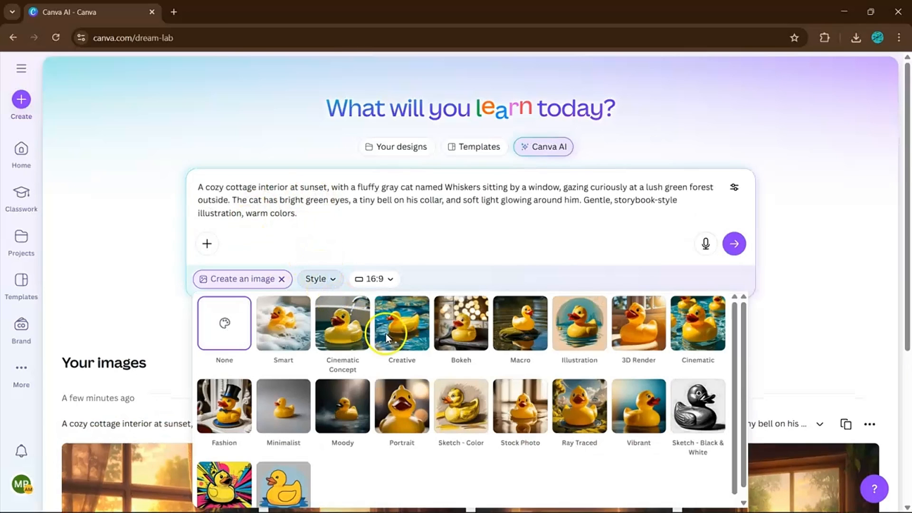
left_click(397, 315)
left_click(380, 281)
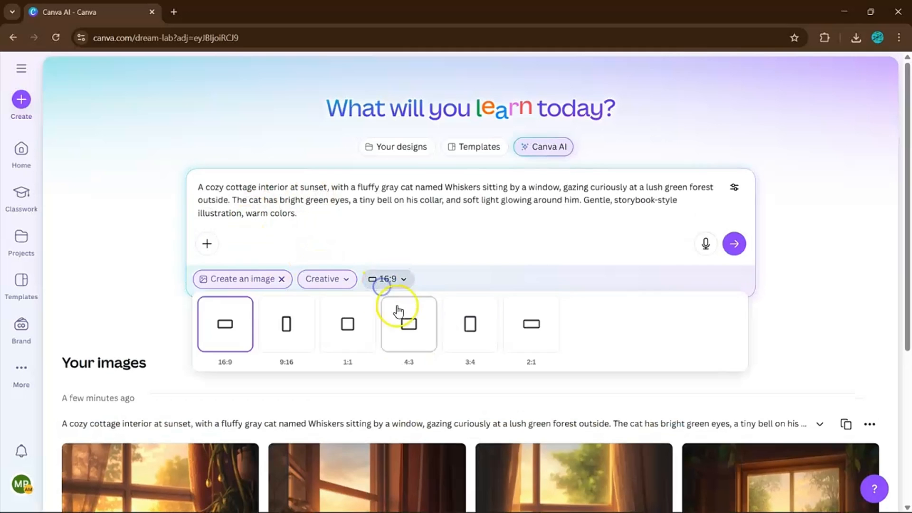
left_click(463, 340)
left_click(724, 256)
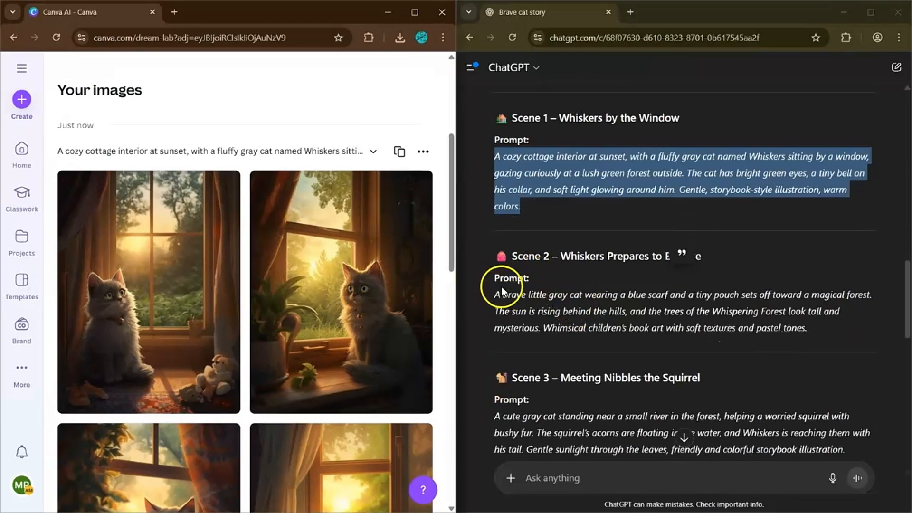
- Generate Canva AI illustrations from the Scene 2 and Scene 3 prompts
left_click_drag(495, 295, 807, 328)
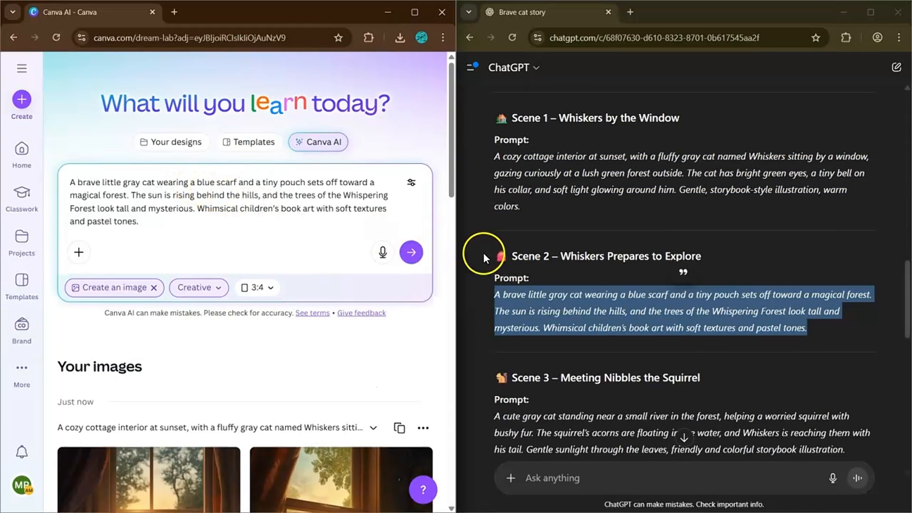
key("Return")
scroll(615, 269, "down", 5)
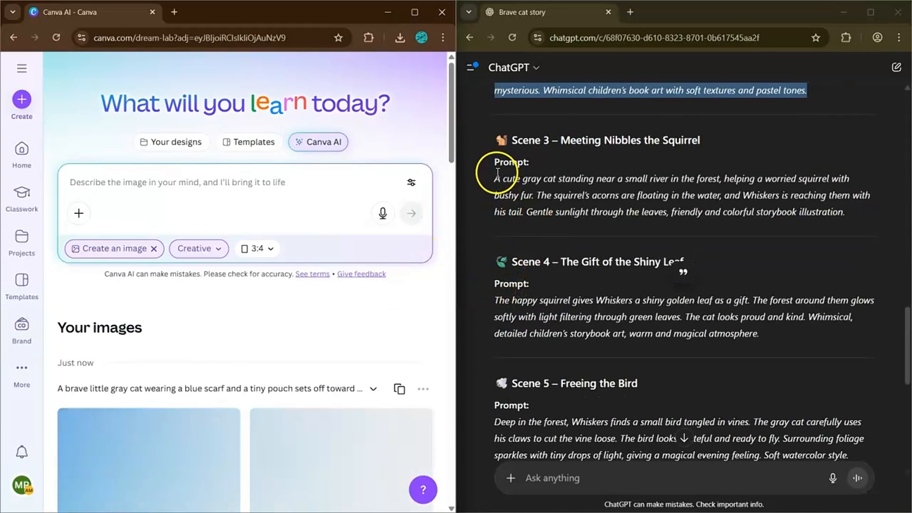
triple_click(637, 179)
key("ctrl+c")
left_click(231, 178)
key("ctrl+v")
key("Return")
- Generate Canva AI illustrations from the Scene 4 and Scene 5 prompts
scroll(589, 265, "down", 3)
triple_click(589, 264)
key("ctrl+c")
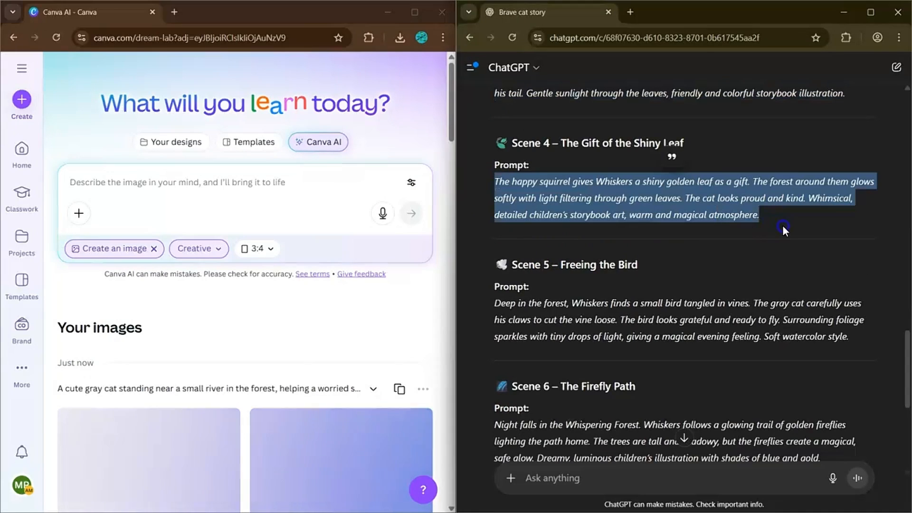
left_click(240, 177)
key("ctrl+v")
key("Return")
scroll(832, 390, "down", 1)
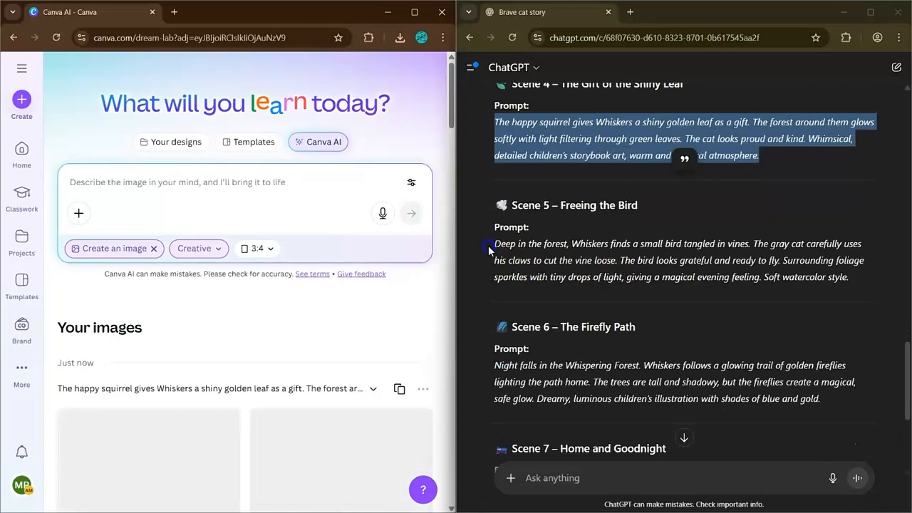
left_click_drag(494, 244, 888, 292)
key("ctrl+c")
left_click(171, 188)
key("ctrl+v")
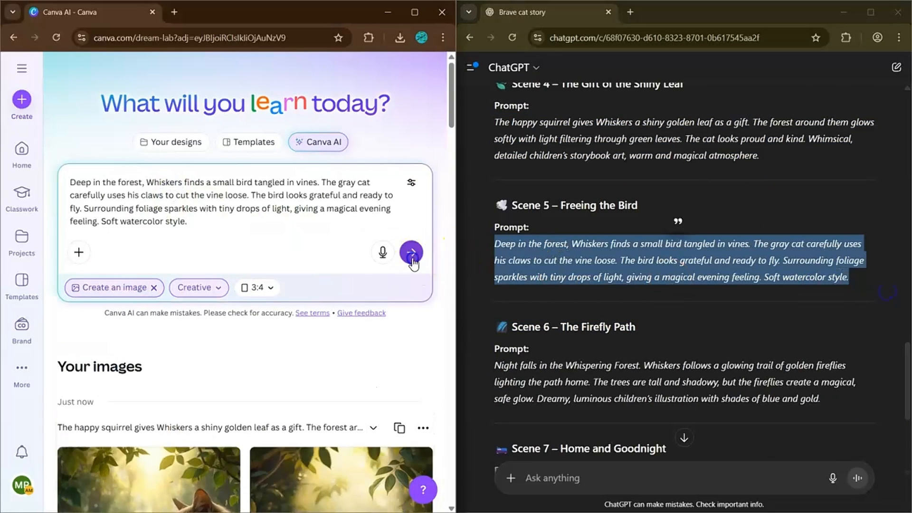
left_click(411, 253)
- Generate Canva AI illustrations from the Scene 6 and Scene 7 prompts
scroll(576, 249, "down", 2)
left_click_drag(494, 246, 822, 286)
key("ctrl+c")
left_click(244, 197)
key("ctrl+v")
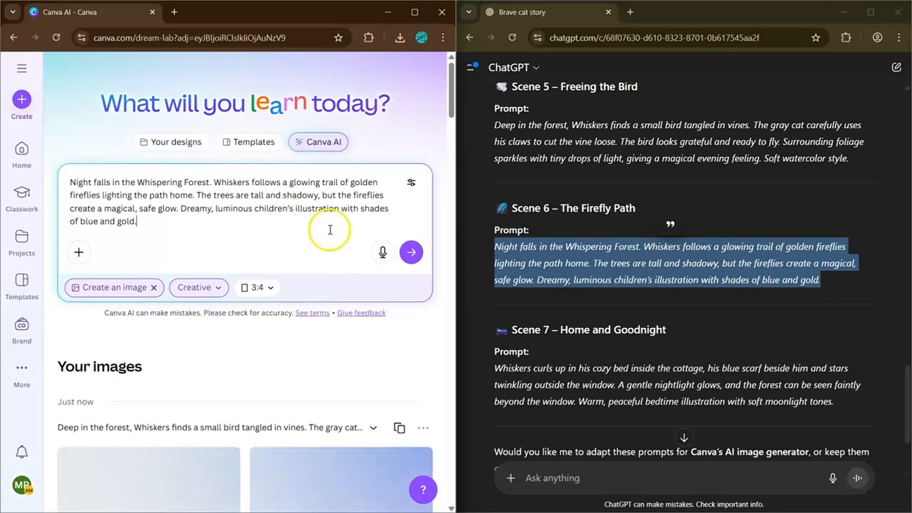
left_click(411, 252)
scroll(589, 332, "down", 2)
left_click_drag(494, 249, 831, 293)
key("ctrl+c")
left_click(214, 199)
key("ctrl+v")
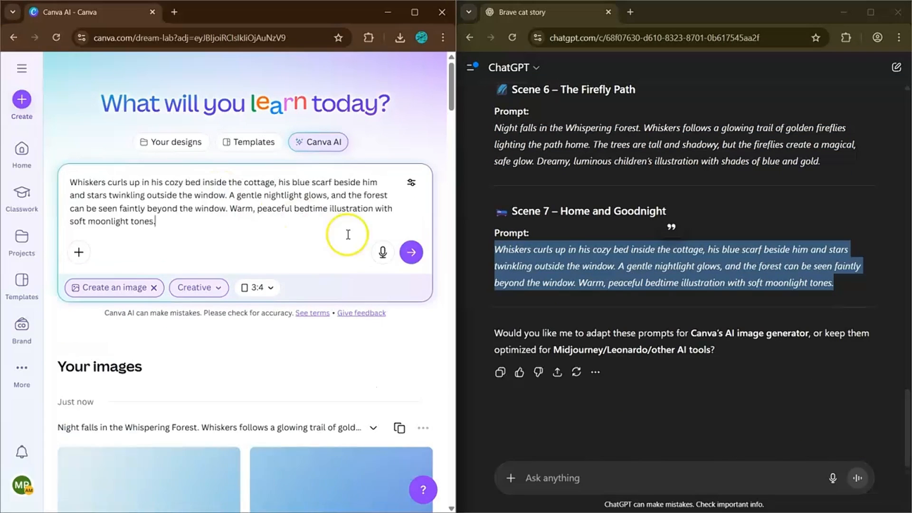
left_click(412, 252)
- Maximize the Canva window and scroll down to the Templates page
left_click(412, 11)
scroll(403, 201, "down", 20)
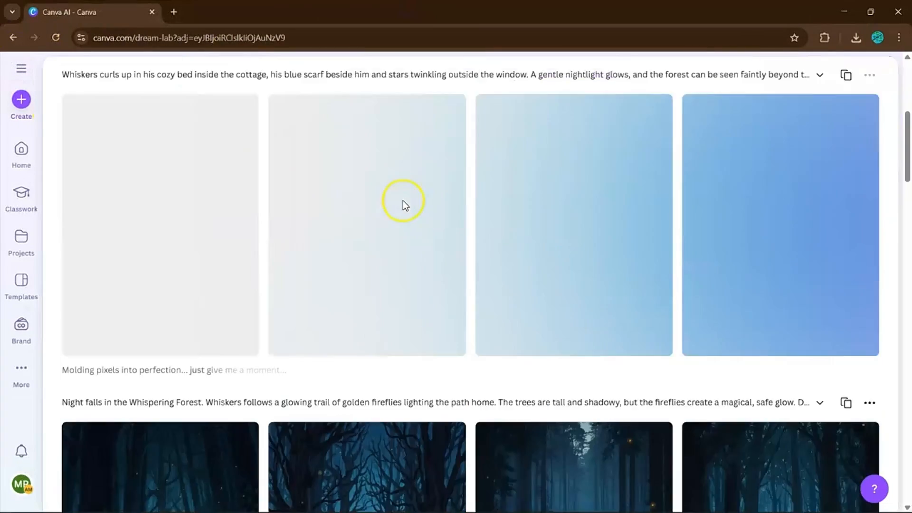
scroll(451, 245, "down", 3)
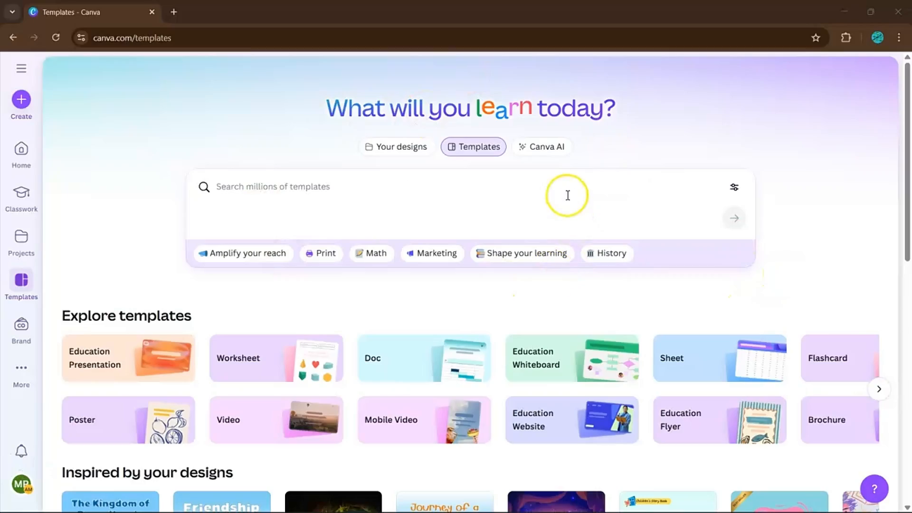
- Search templates for 'ebook' and create a blank Wattpad Book Cover design
left_click(263, 196)
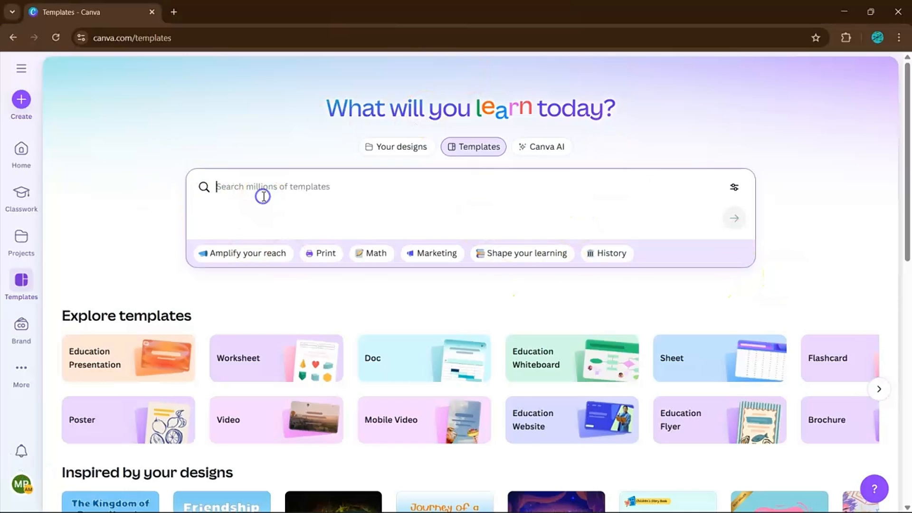
type("ebook")
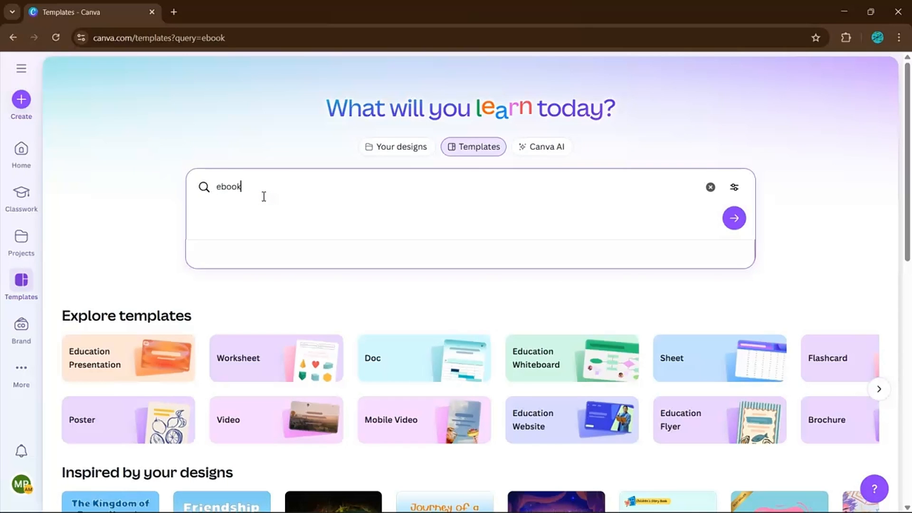
key("Return")
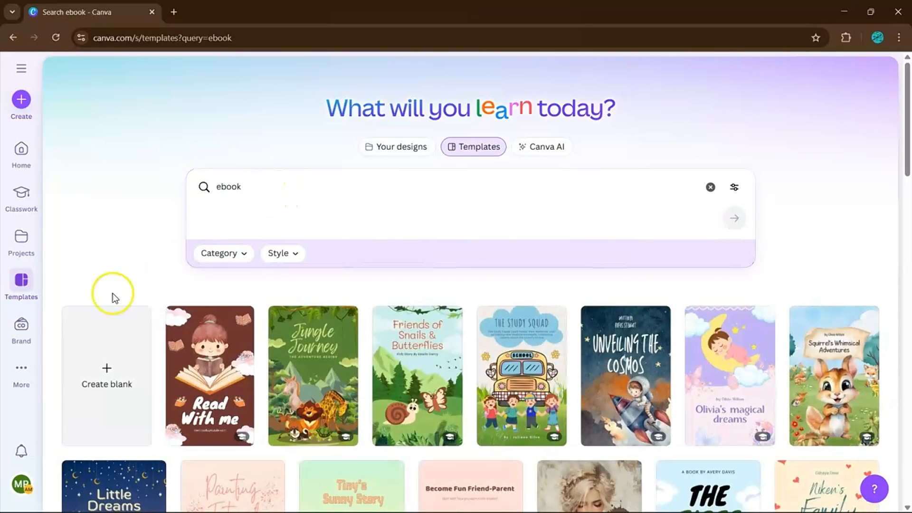
left_click(116, 354)
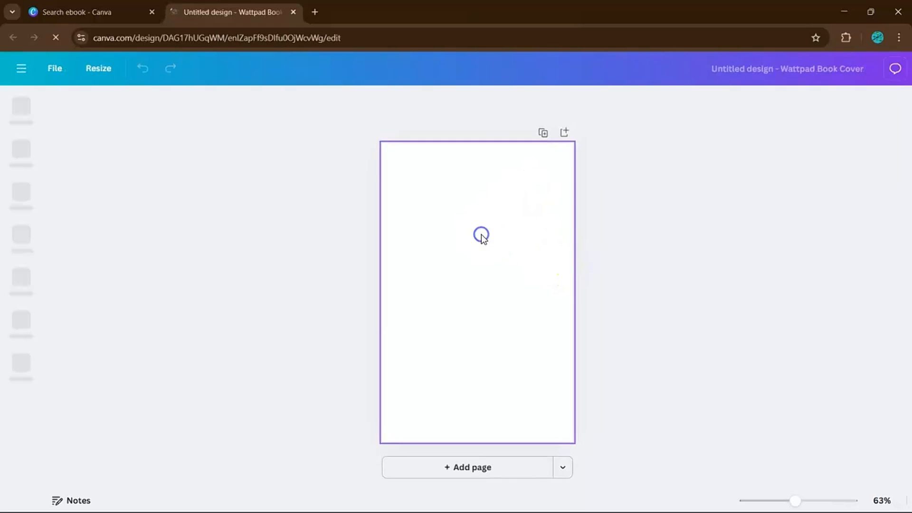
- Place the seven Whiskers scene illustrations on separate pages and open page 1 for editing
left_click_drag(481, 235, 461, 327)
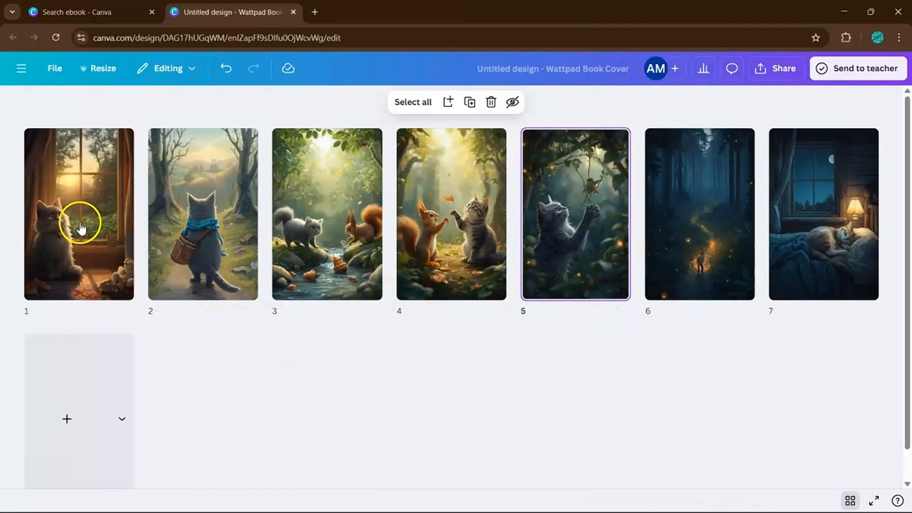
double_click(78, 222)
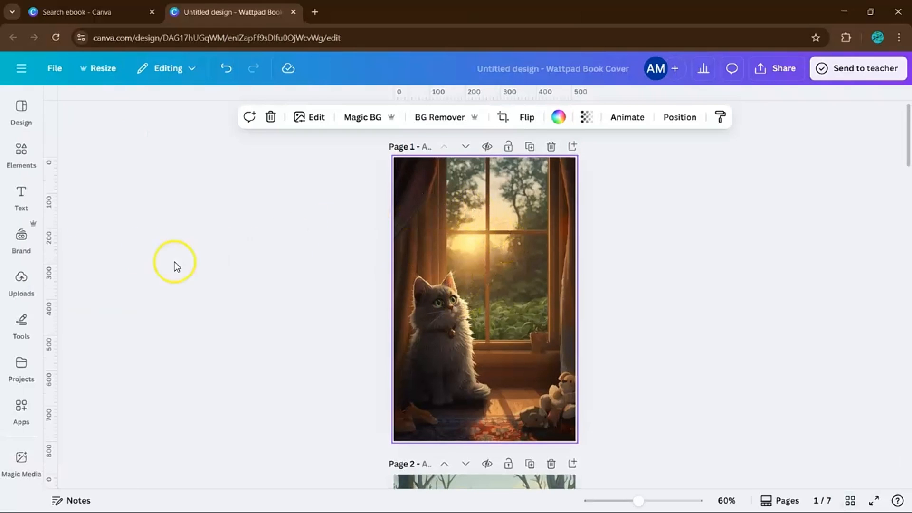
- Add heading text boxes holding each scene's story passage, starting with page 1
left_click(25, 196)
left_click(157, 240)
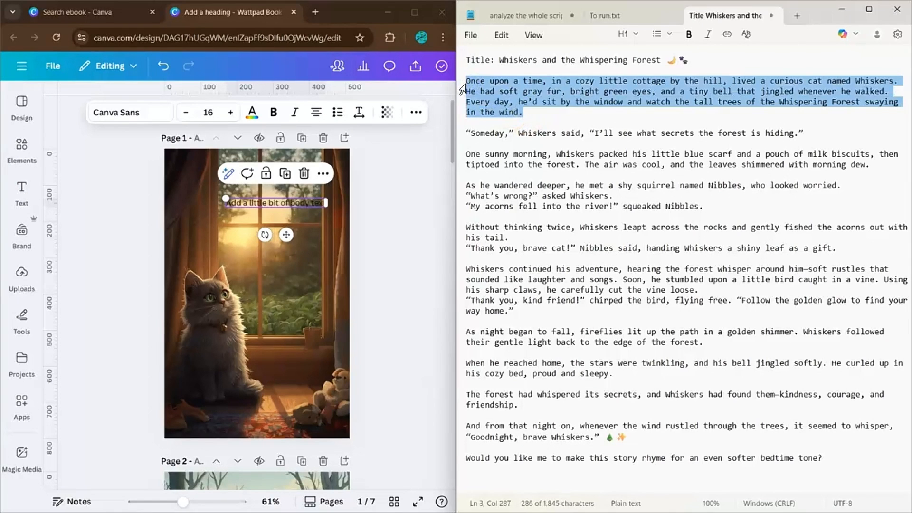
left_click(259, 195)
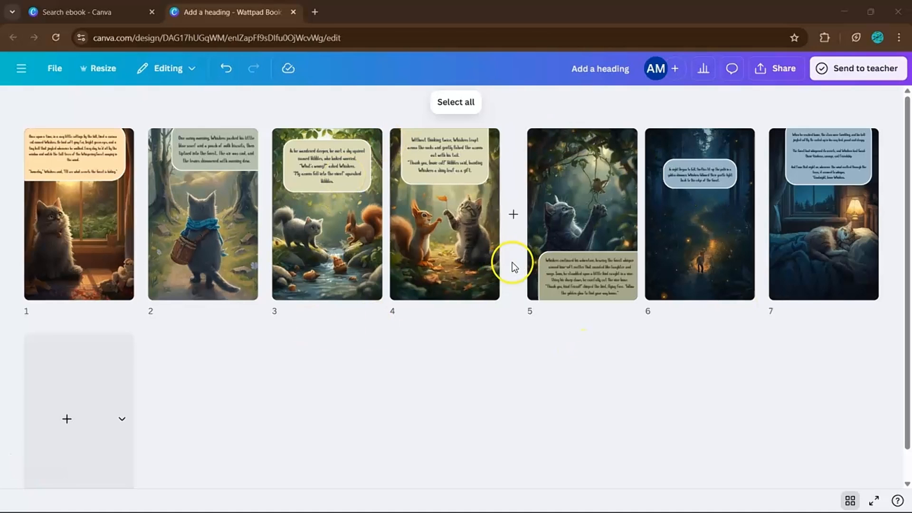
left_click(786, 247)
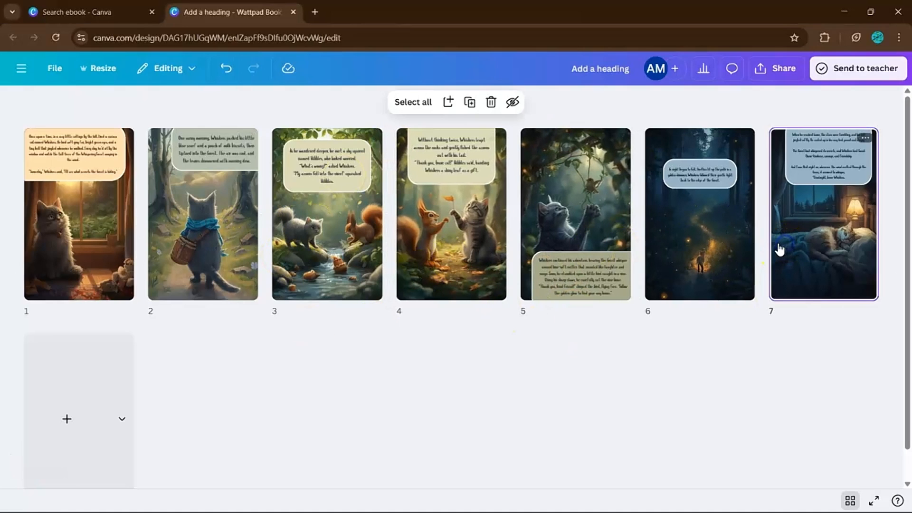
- Duplicate page 7 as the cover, resize and reposition its title block, and begin editing the subtitle
key("ctrl+d")
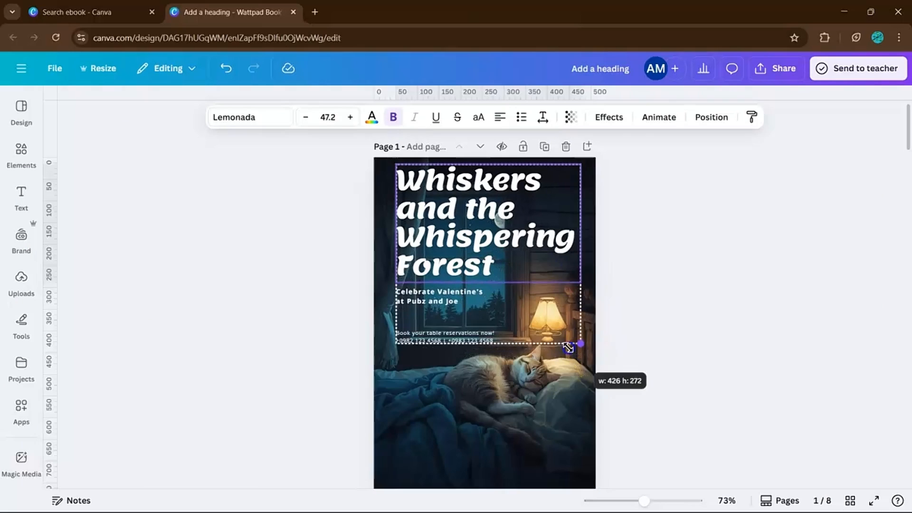
left_click_drag(580, 346, 621, 317)
left_click_drag(561, 271, 568, 295)
left_click(608, 273)
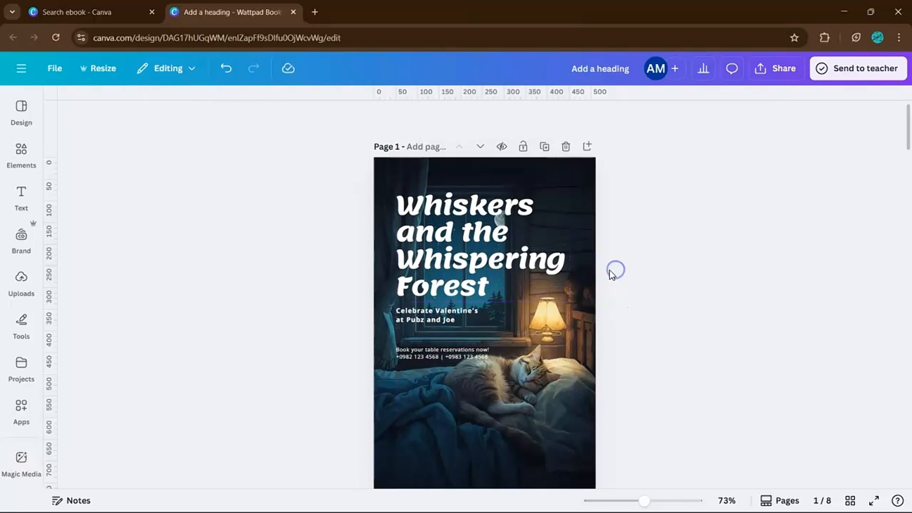
left_click(480, 309)
double_click(470, 314)
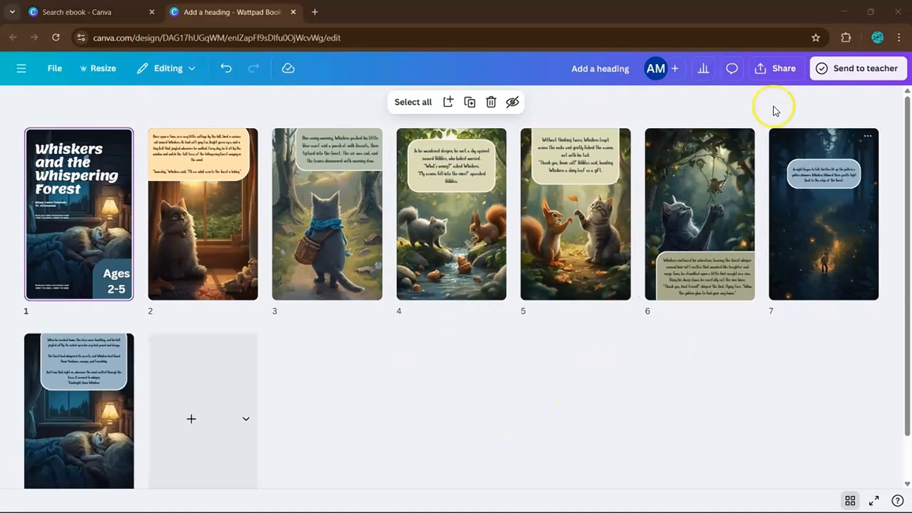
left_click(762, 72)
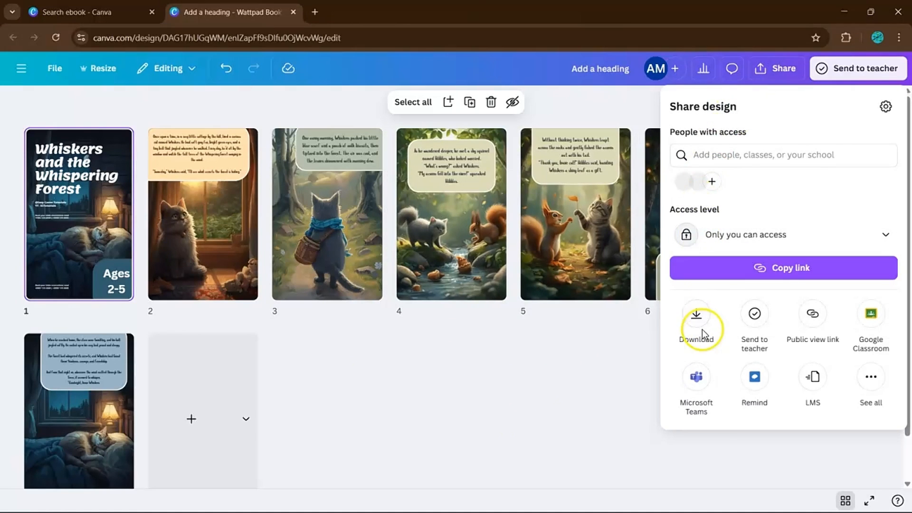
left_click(697, 323)
left_click(743, 152)
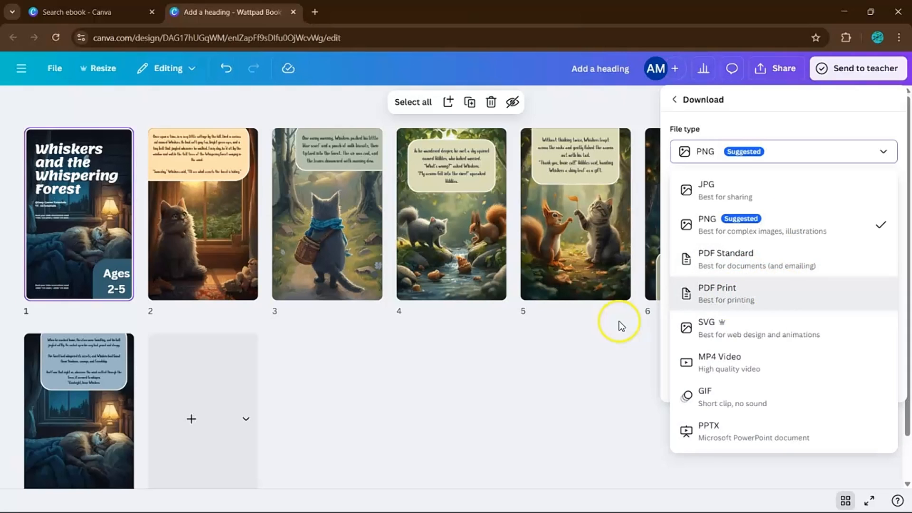
left_click(607, 346)
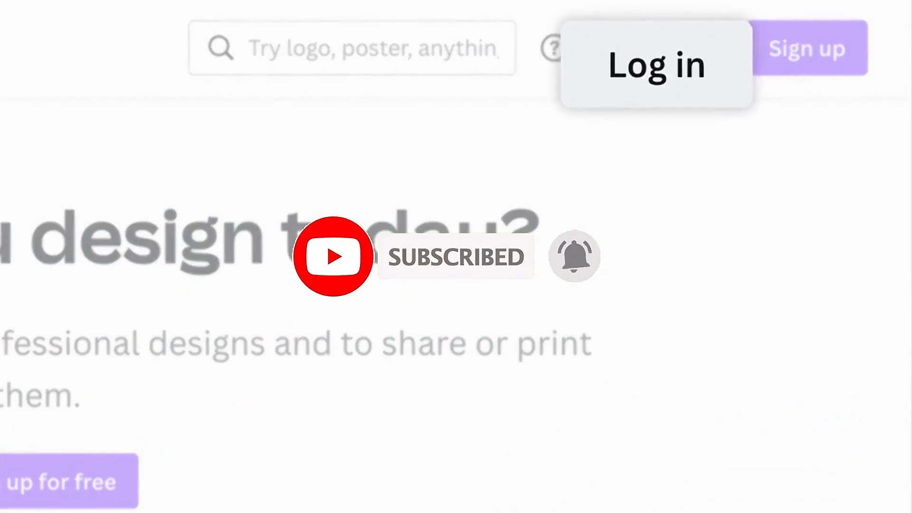
- Log in to Canva with e-mail, entering the account e-mail address and continuing
left_click(668, 52)
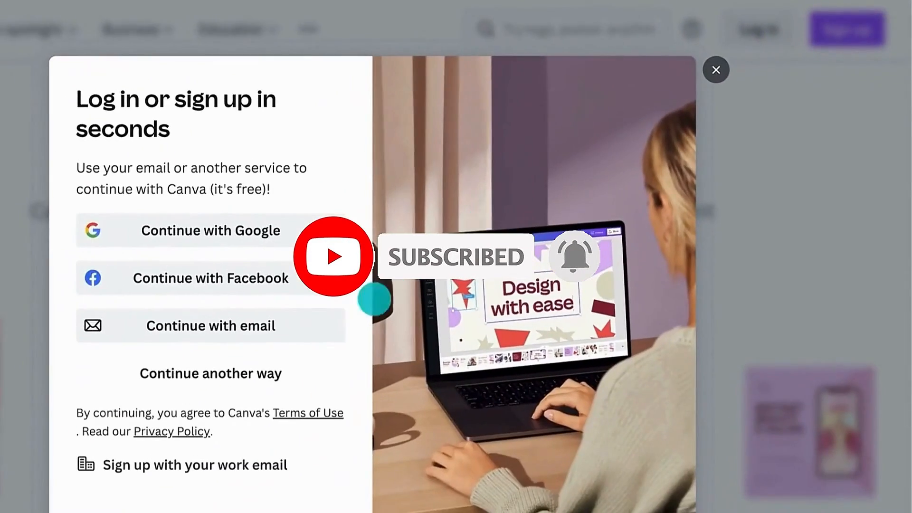
left_click(104, 453)
left_click(120, 210)
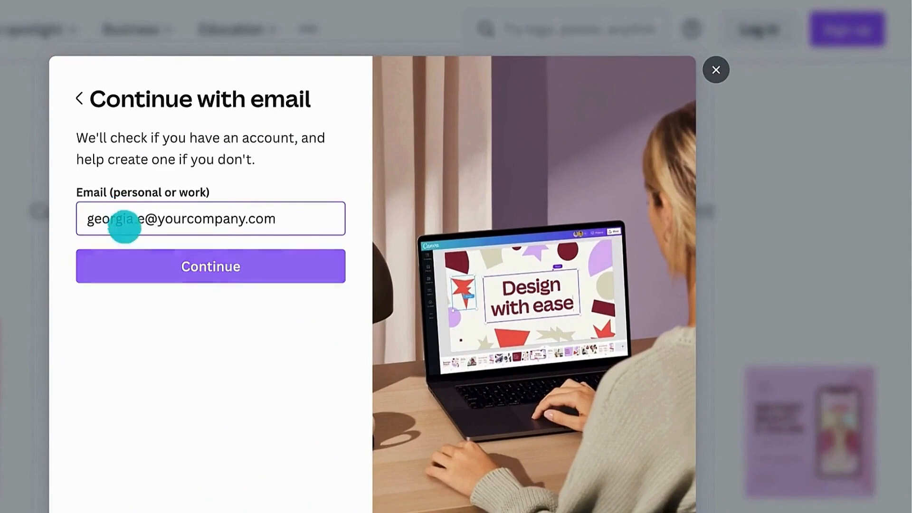
left_click(131, 252)
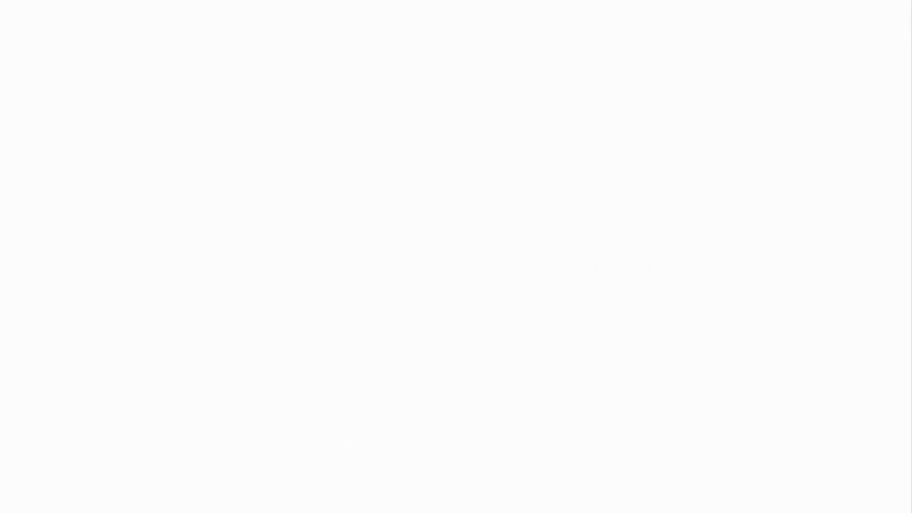